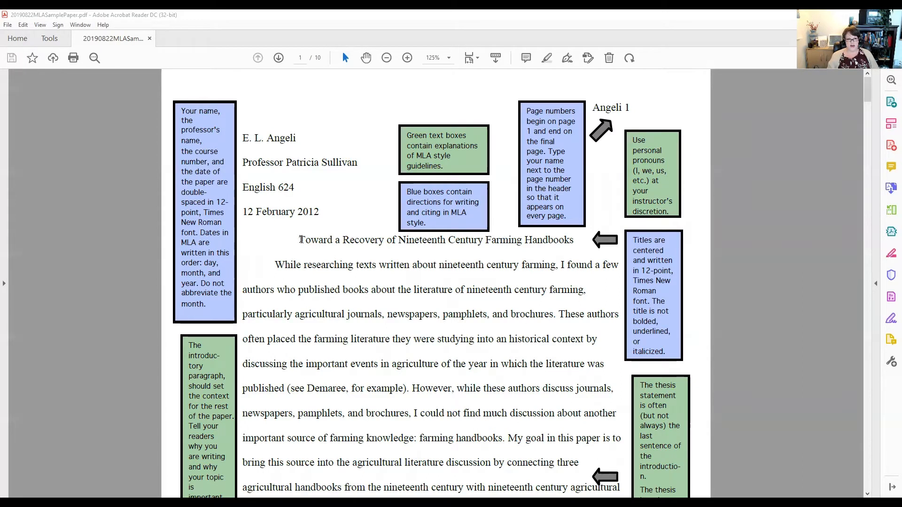
# - Compare the MLA sample paper's centered title and heading with the Word assignment document
pyautogui.moveTo(300, 239); pyautogui.dragTo(531, 240)
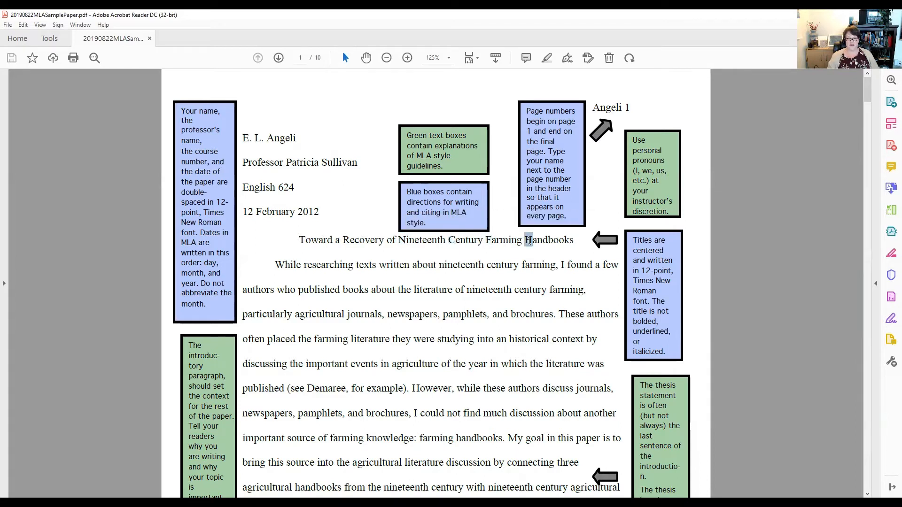
pyautogui.click(543, 240)
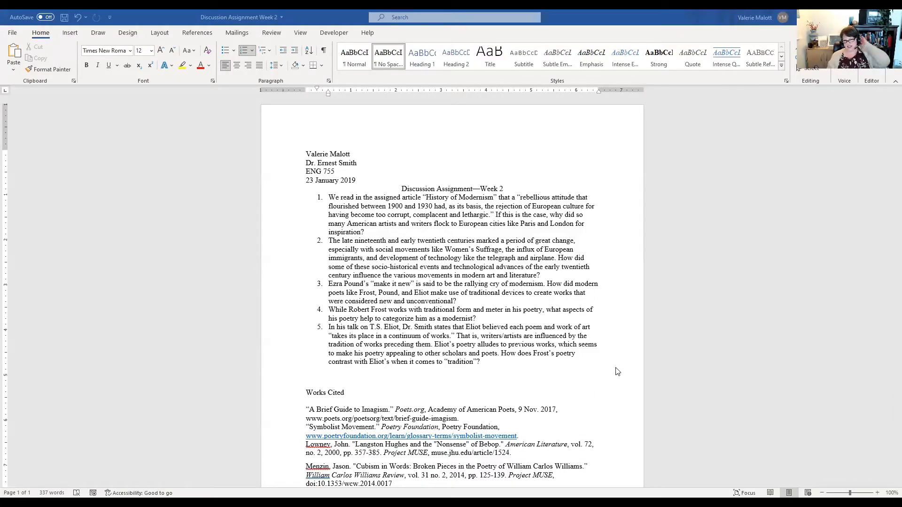
pyautogui.scroll(-3, 606, 366)
pyautogui.scroll(-1, 605, 366)
pyautogui.scroll(1, 605, 366)
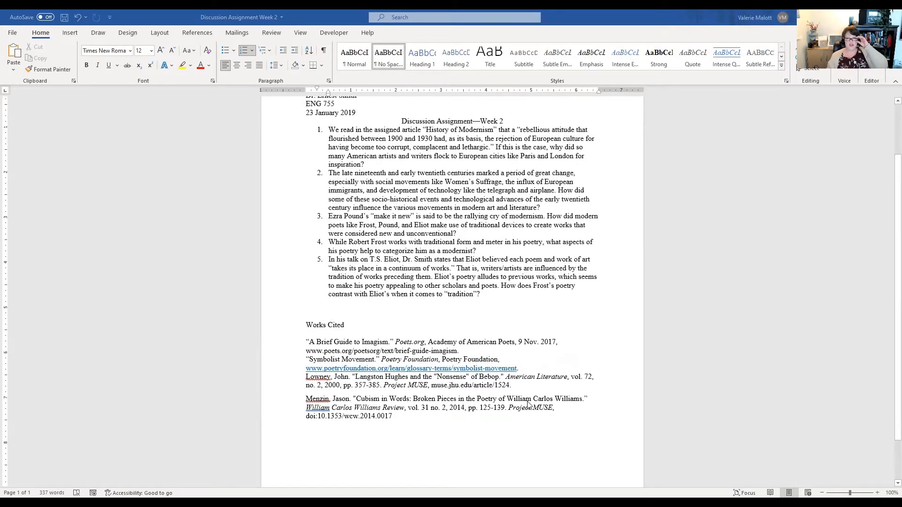
pyautogui.scroll(3, 526, 405)
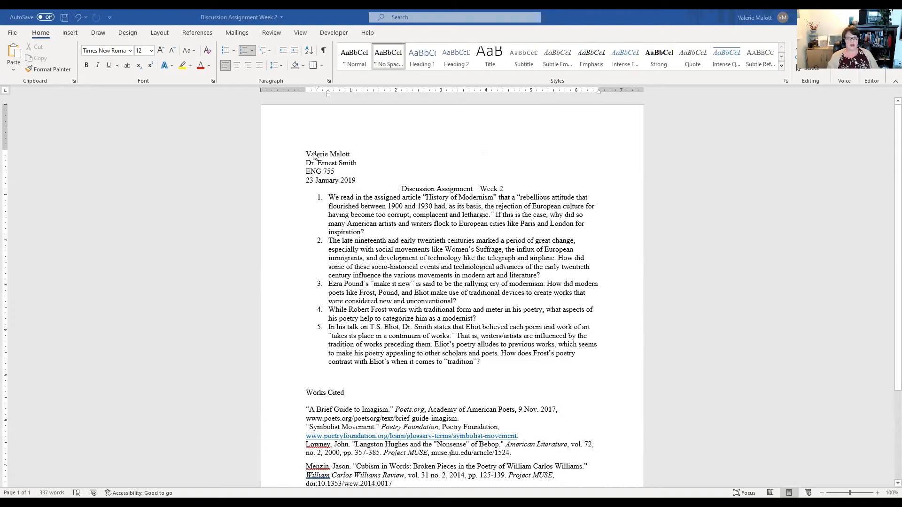
# - Insert a plain right-aligned page number in the header, type the author's last name before it, and leave the header
pyautogui.doubleClick(606, 122)
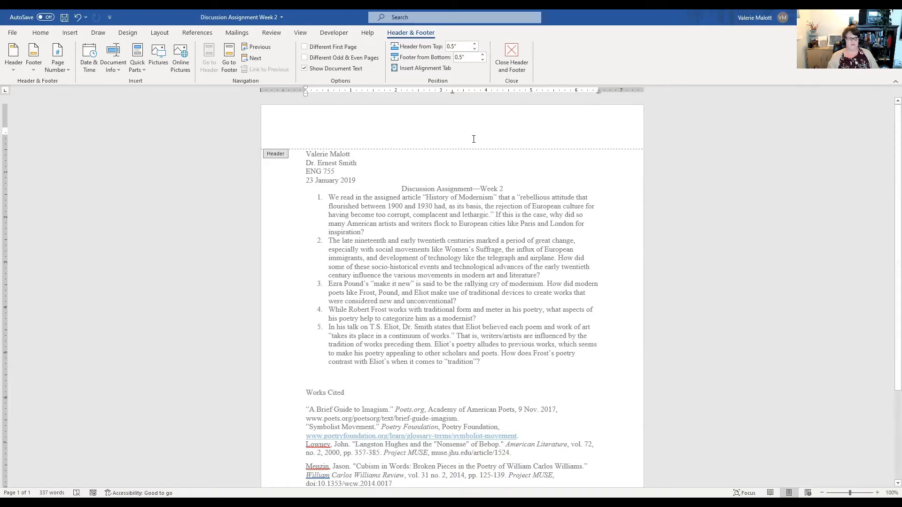
pyautogui.click(58, 59)
pyautogui.moveTo(62, 87)
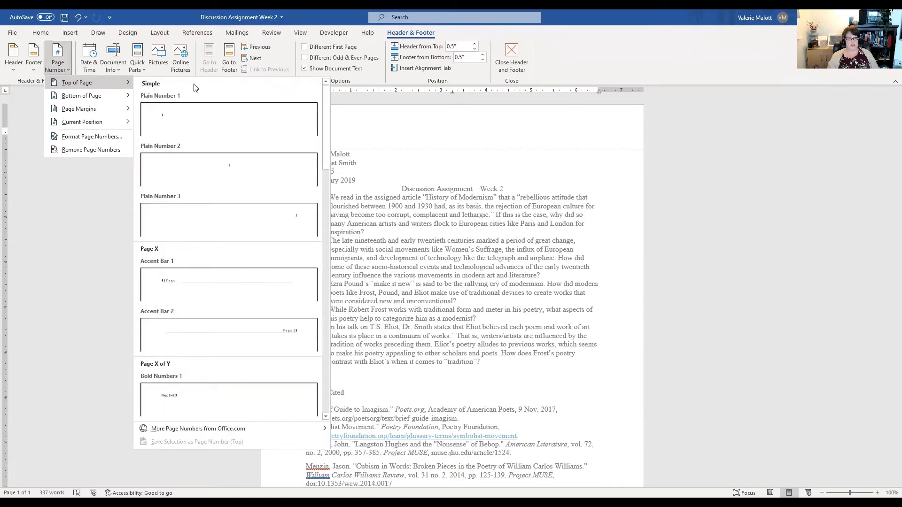
pyautogui.click(226, 222)
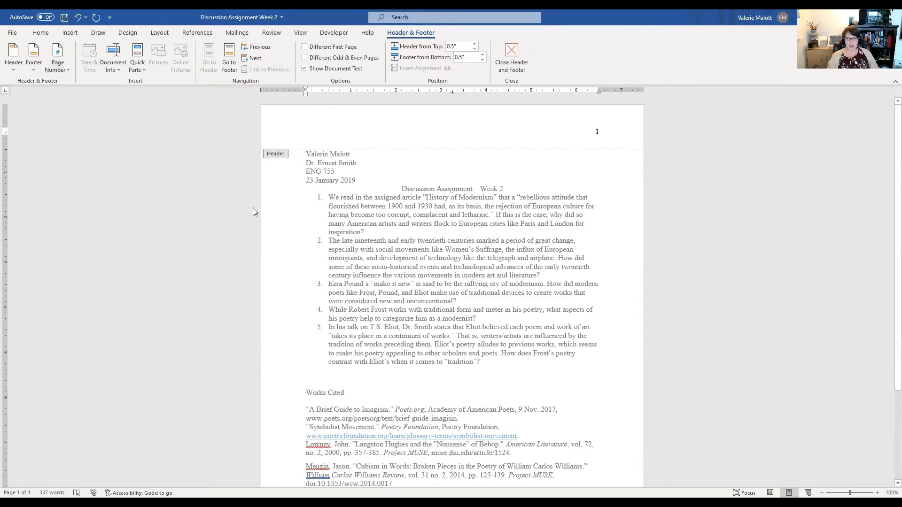
pyautogui.click(591, 134)
pyautogui.write('Mal')
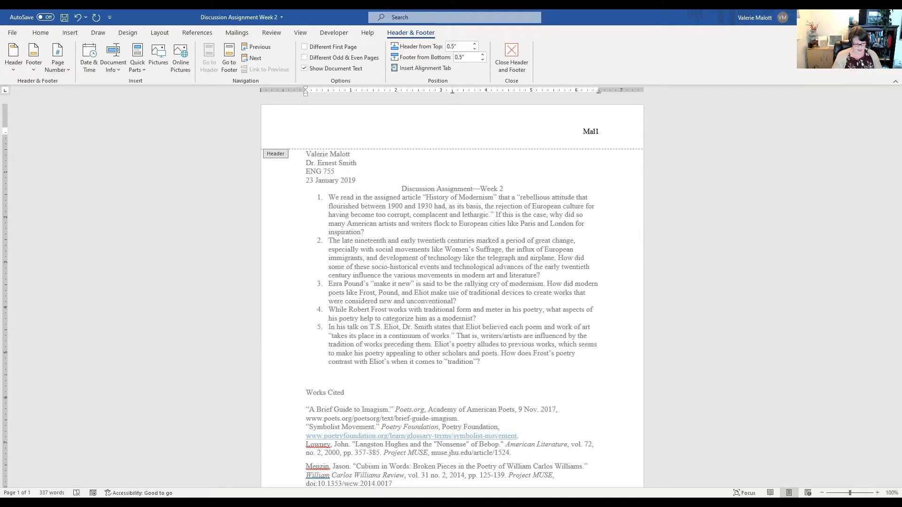
pyautogui.write('ott')
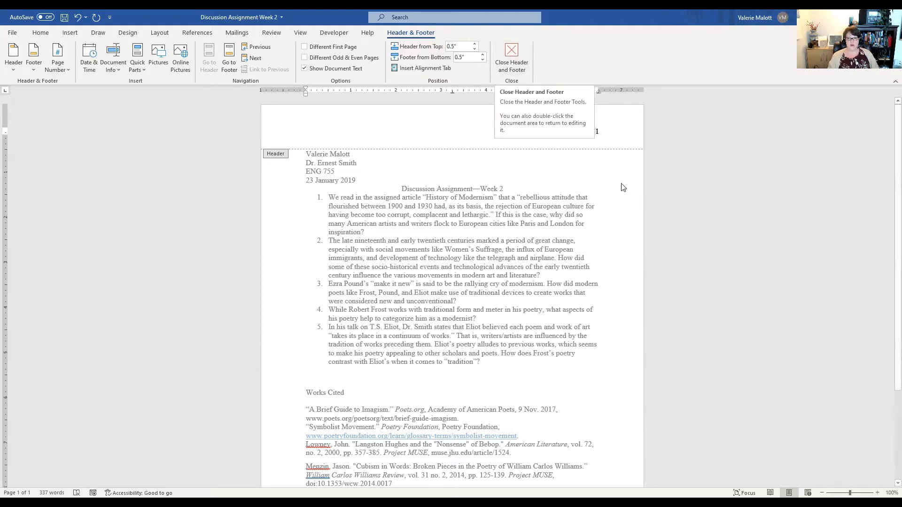
pyautogui.doubleClick(550, 321)
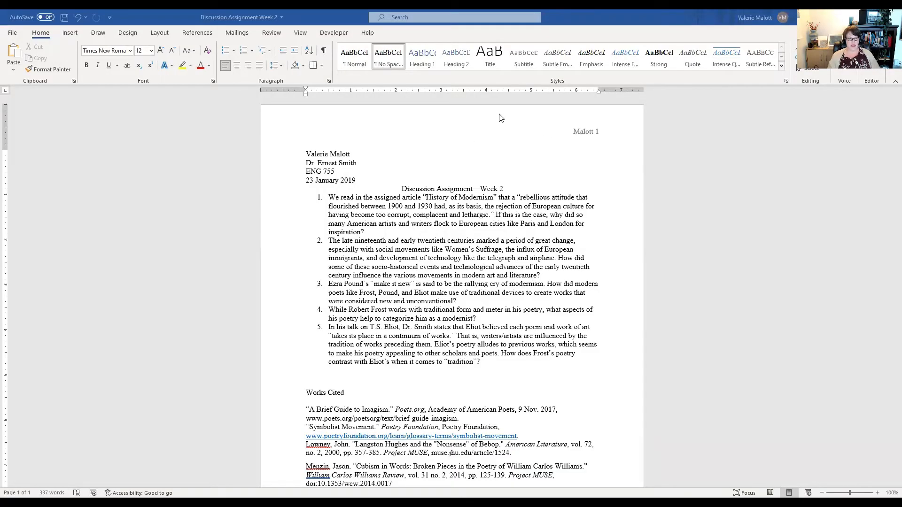
# - Insert a plain top-right page number again, type the author's last name before it, and close the header
pyautogui.click(66, 37)
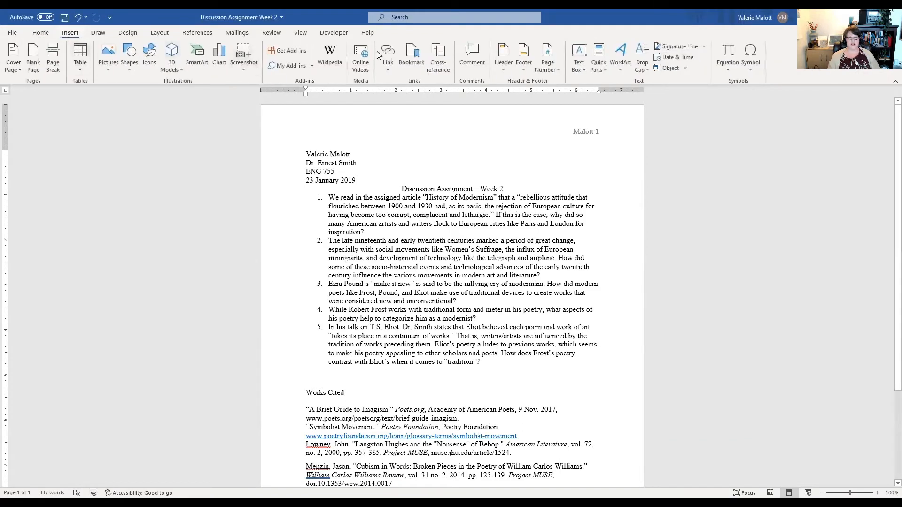
pyautogui.click(550, 65)
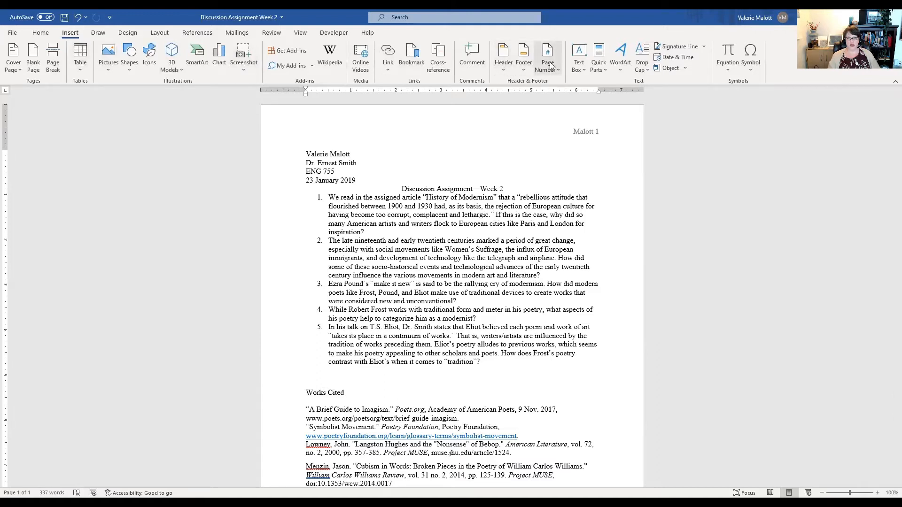
pyautogui.moveTo(568, 82)
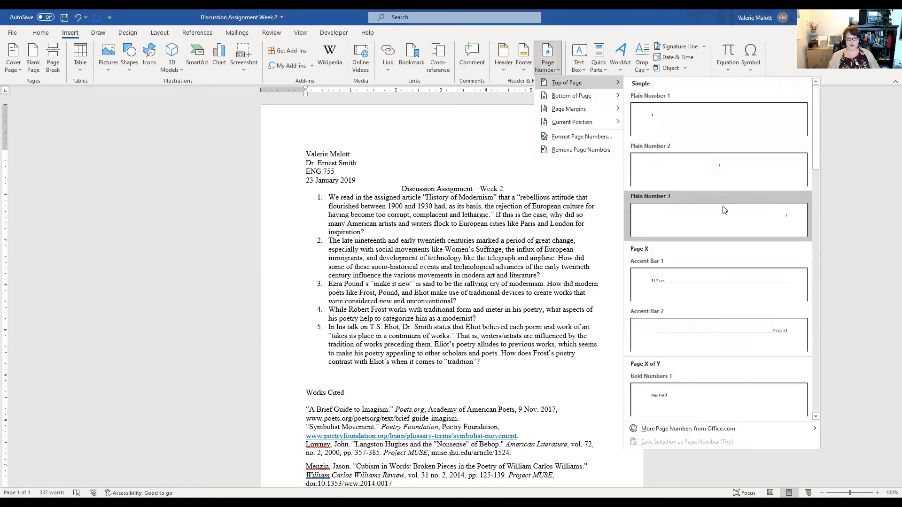
pyautogui.click(722, 210)
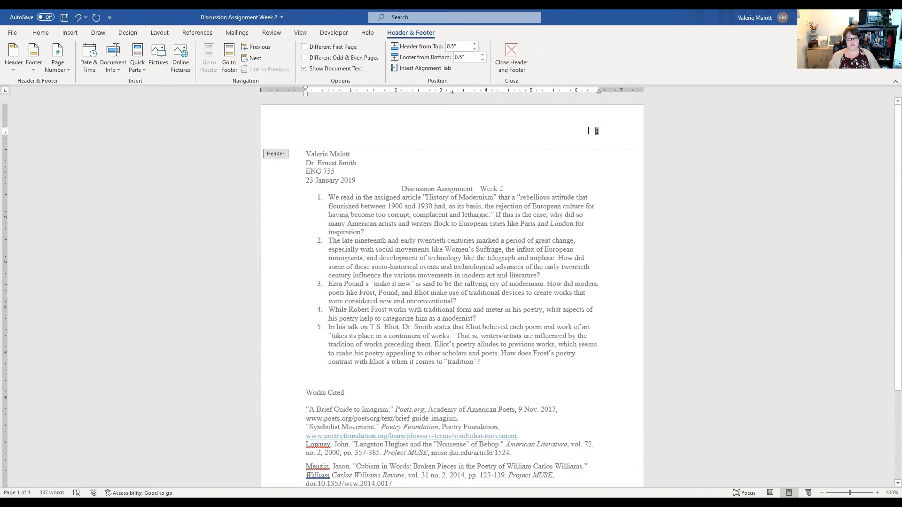
pyautogui.click(587, 131)
pyautogui.write('Malott')
pyautogui.click(511, 53)
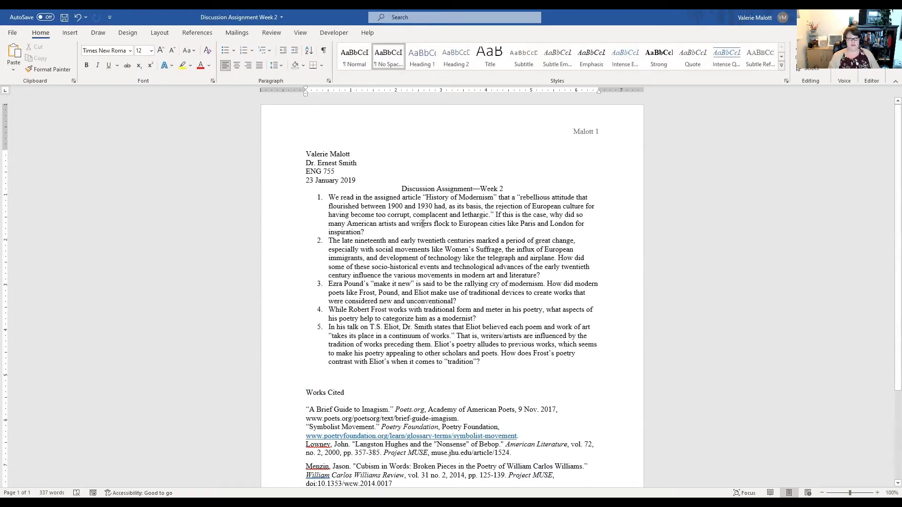
# - Set the heading, title and question list to double line spacing without extra space between same-style paragraphs
pyautogui.scroll(-1, 510, 240)
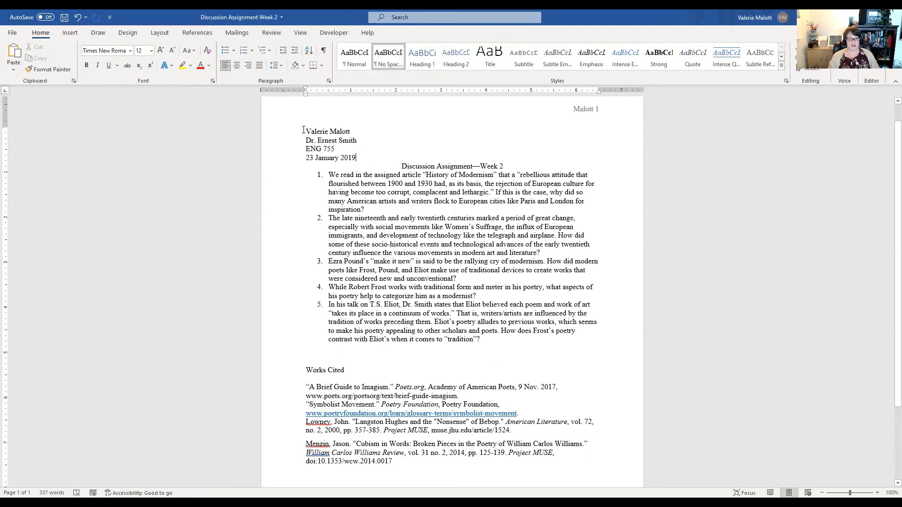
pyautogui.moveTo(305, 132); pyautogui.dragTo(522, 338)
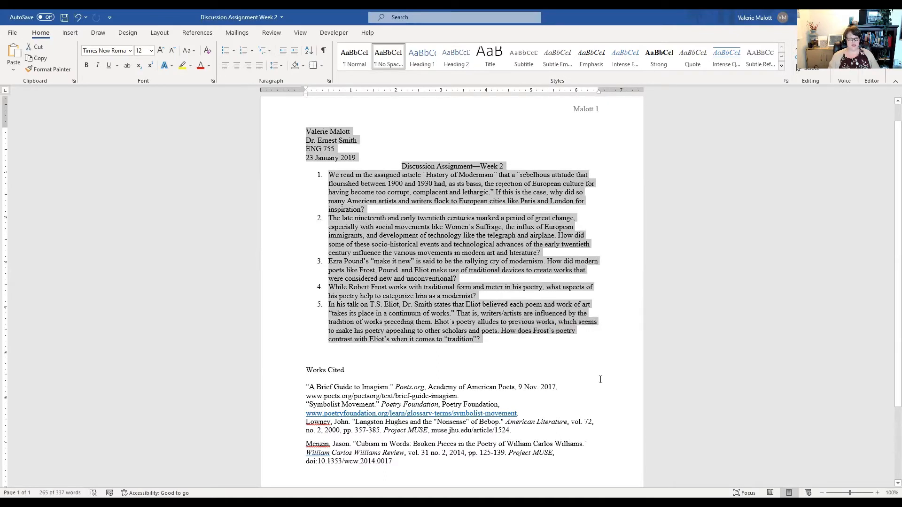
pyautogui.rightClick(415, 256)
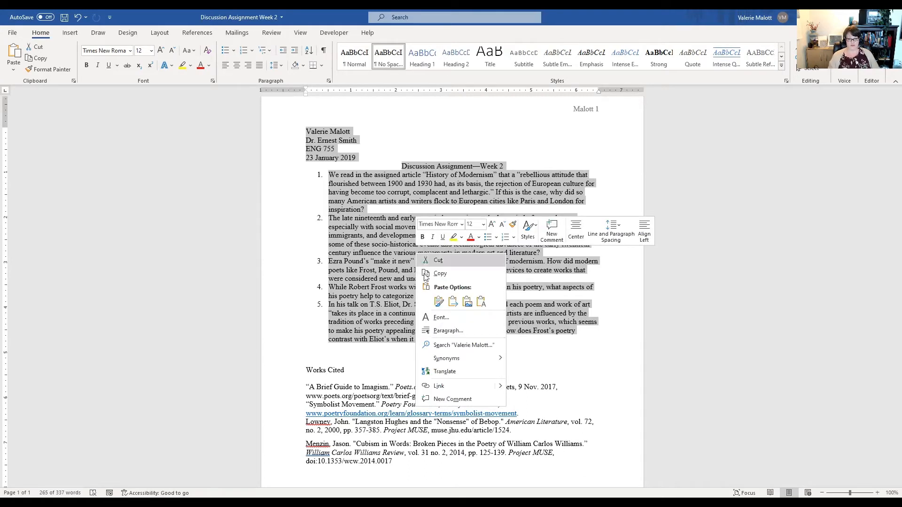
pyautogui.click(439, 331)
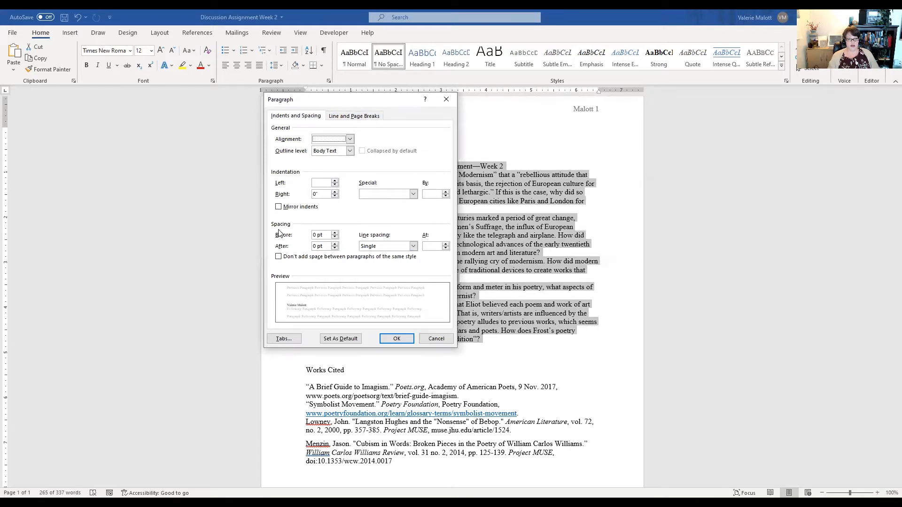
pyautogui.click(414, 247)
pyautogui.click(381, 267)
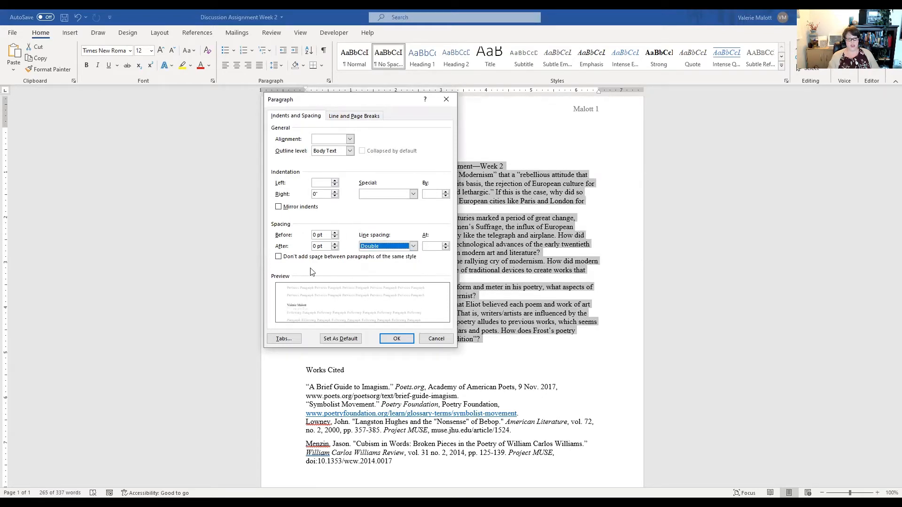
pyautogui.click(279, 257)
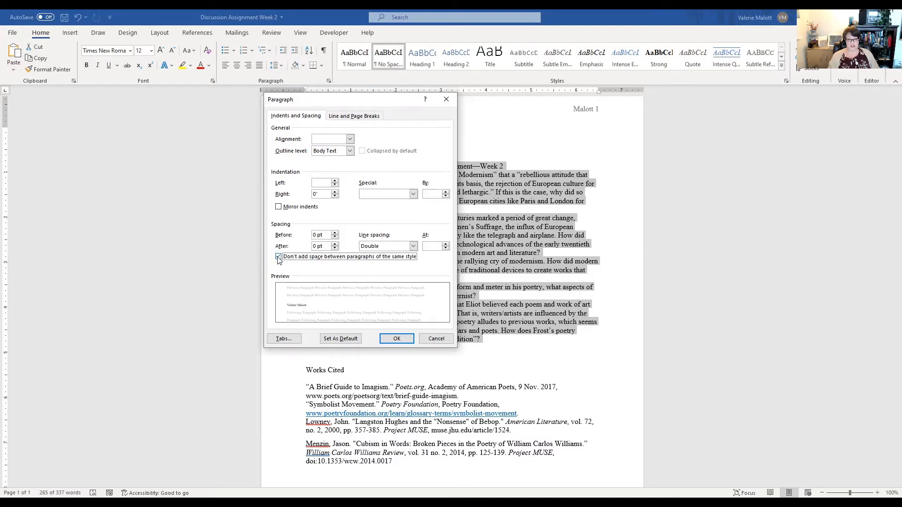
pyautogui.click(396, 340)
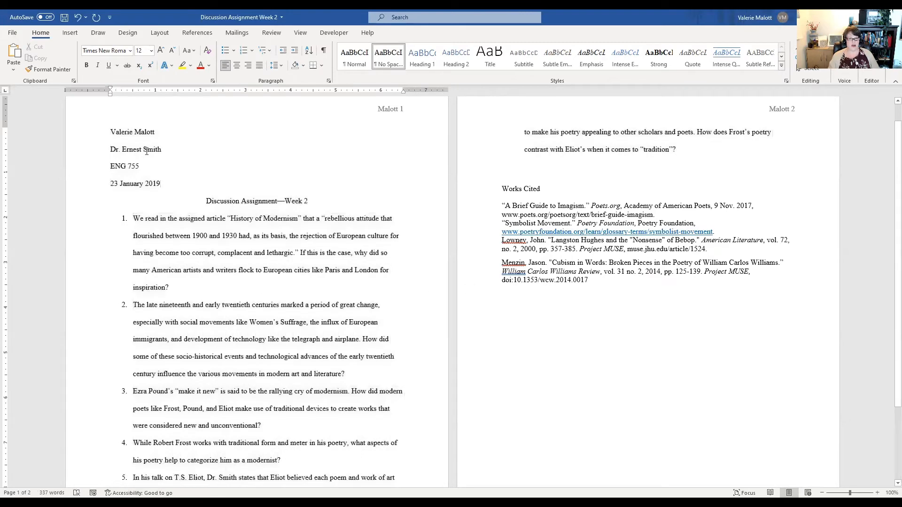
# - Left-align the assignment title, then center it again
pyautogui.scroll(-3, 361, 287)
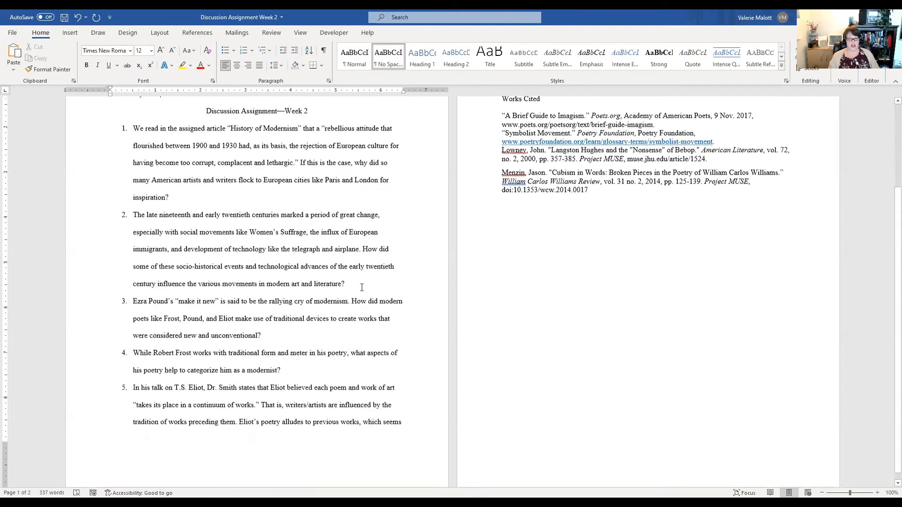
pyautogui.scroll(3, 360, 291)
pyautogui.scroll(1, 368, 280)
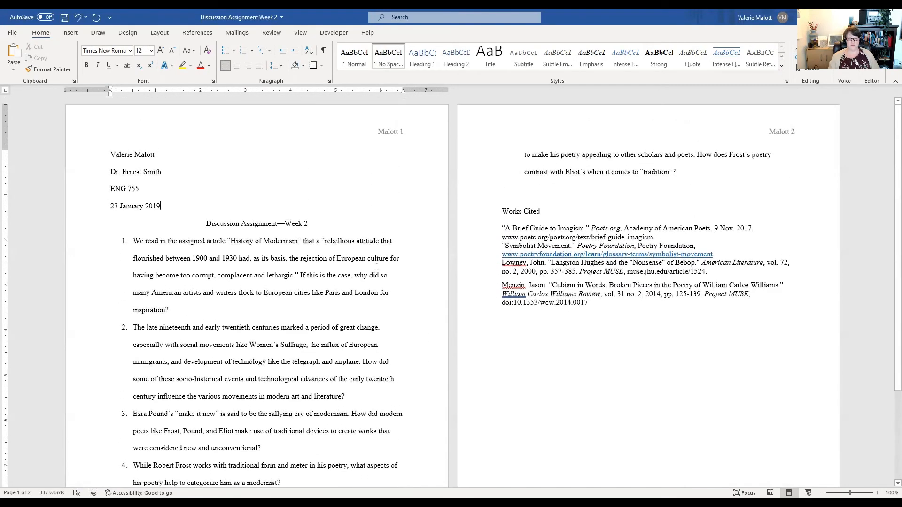
pyautogui.click(207, 222)
pyautogui.click(226, 65)
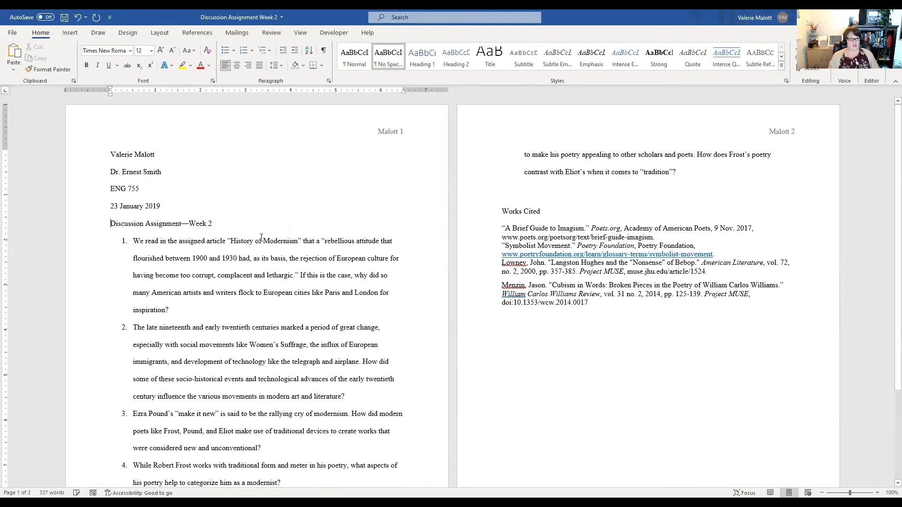
pyautogui.moveTo(113, 224); pyautogui.dragTo(215, 223)
pyautogui.click(117, 228)
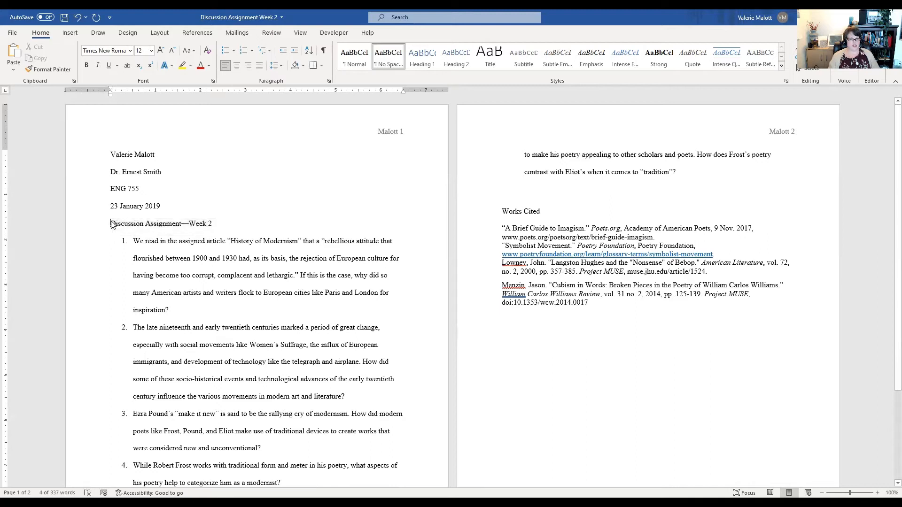
pyautogui.doubleClick(113, 228)
pyautogui.click(112, 226)
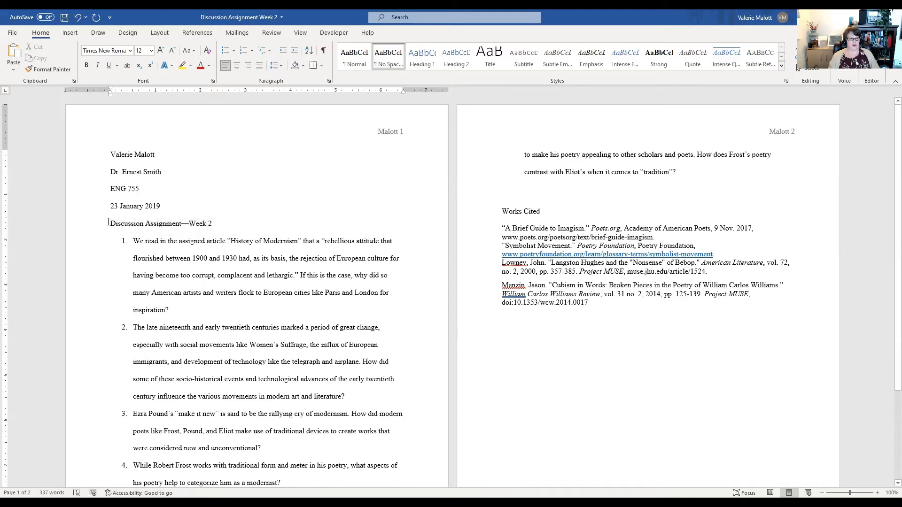
pyautogui.click(236, 68)
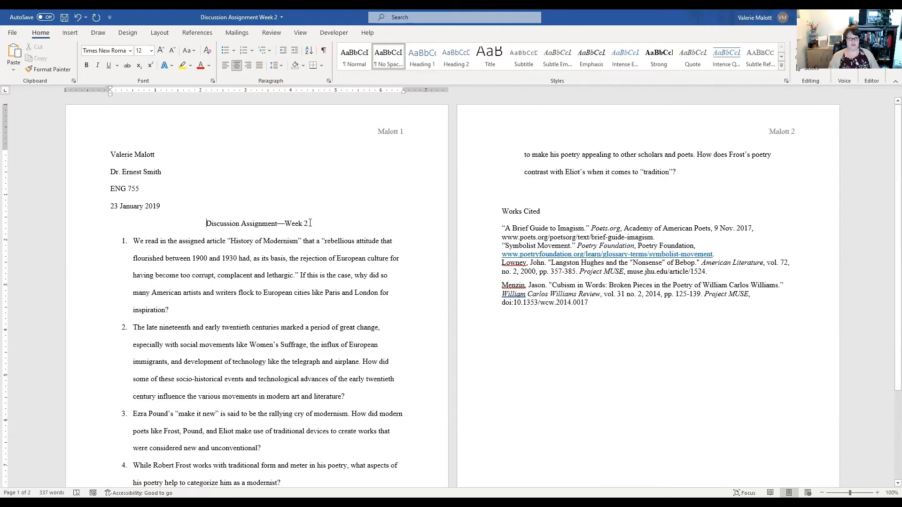
# - Open the centered title's paragraph settings and cancel without changes
pyautogui.click(327, 80)
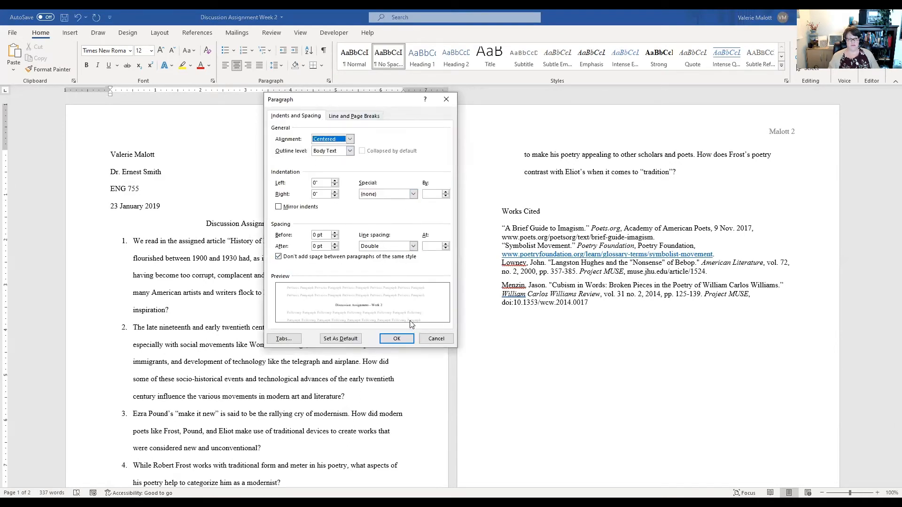
pyautogui.click(436, 339)
pyautogui.scroll(-5, 394, 266)
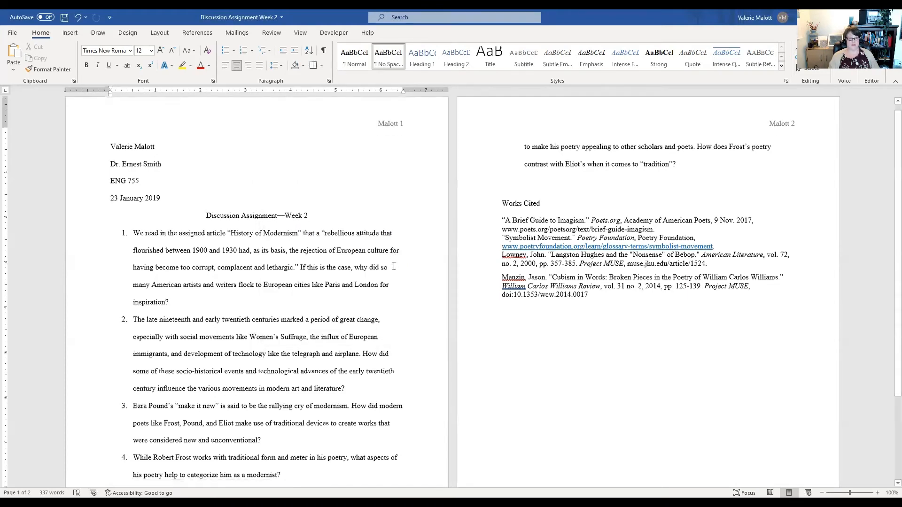
pyautogui.scroll(5, 452, 310)
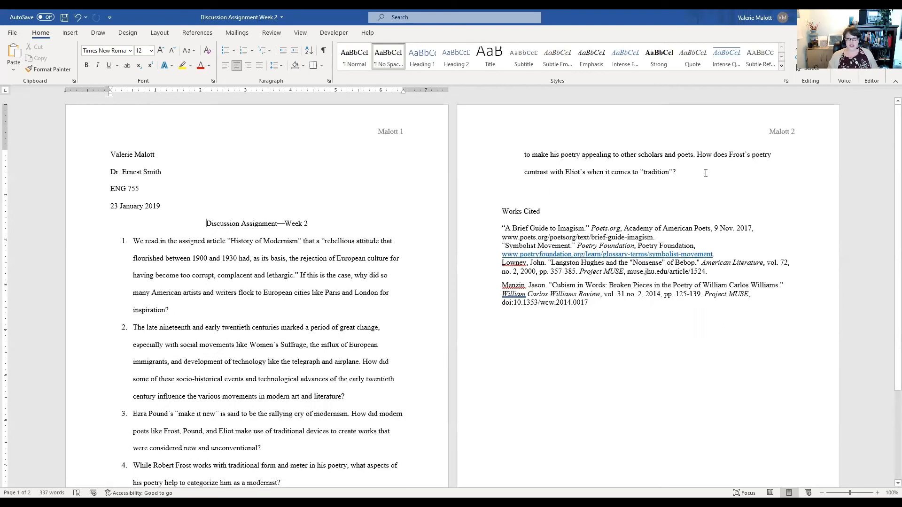
# - Insert three blank lines above the Works Cited heading
pyautogui.click(502, 210)
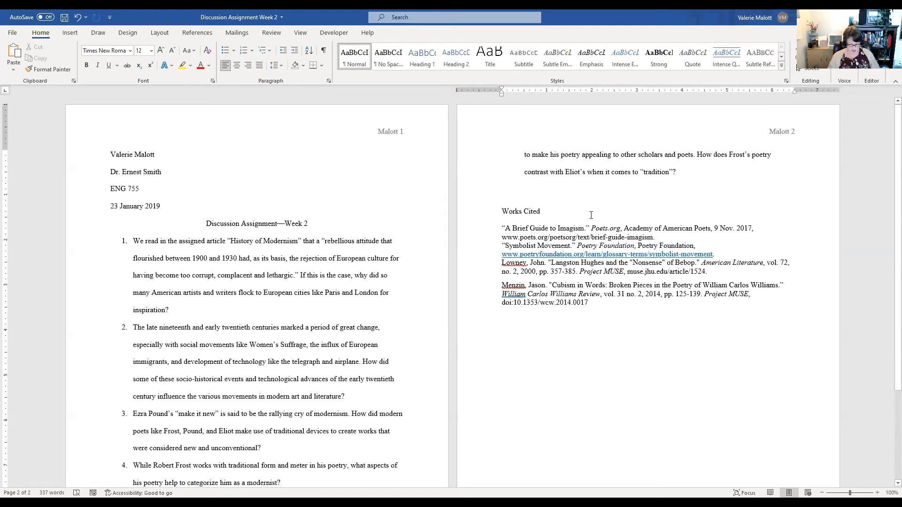
pyautogui.click(680, 171)
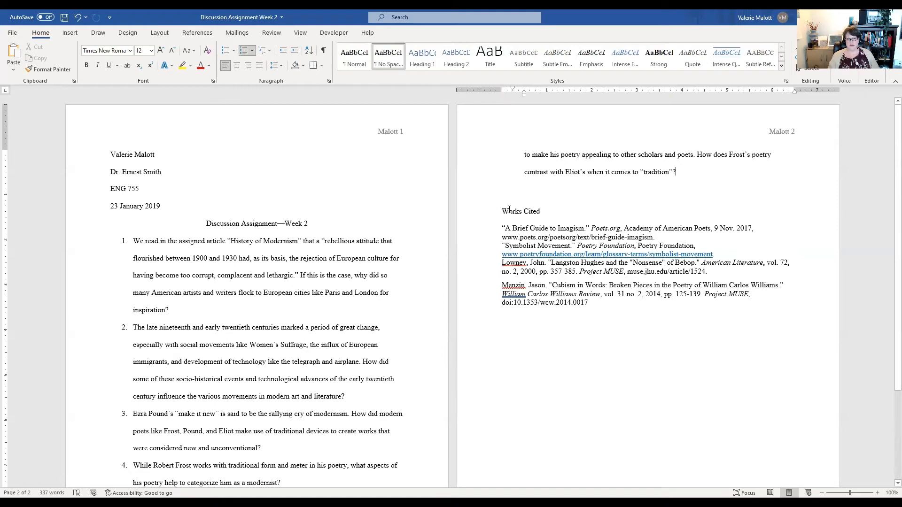
pyautogui.click(515, 202)
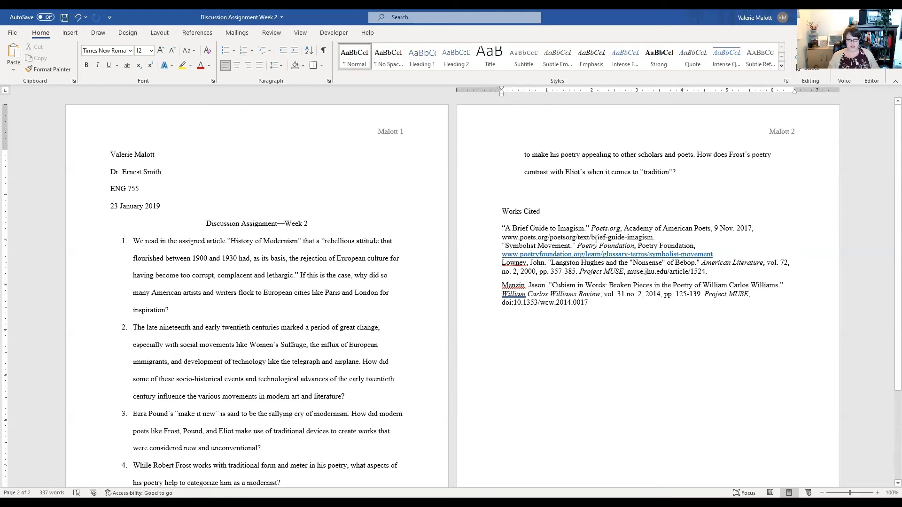
pyautogui.press('Return')
pyautogui.press('Return')
pyautogui.press('Return')
pyautogui.press('Return')
pyautogui.press('Return')
pyautogui.press('Return')
pyautogui.press('Return')
pyautogui.press('Return')
pyautogui.press('Return')
pyautogui.press('Return')
pyautogui.press('Return')
pyautogui.press('Return')
pyautogui.press('Return')
pyautogui.press('Return')
pyautogui.press('Return')
pyautogui.press('Return')
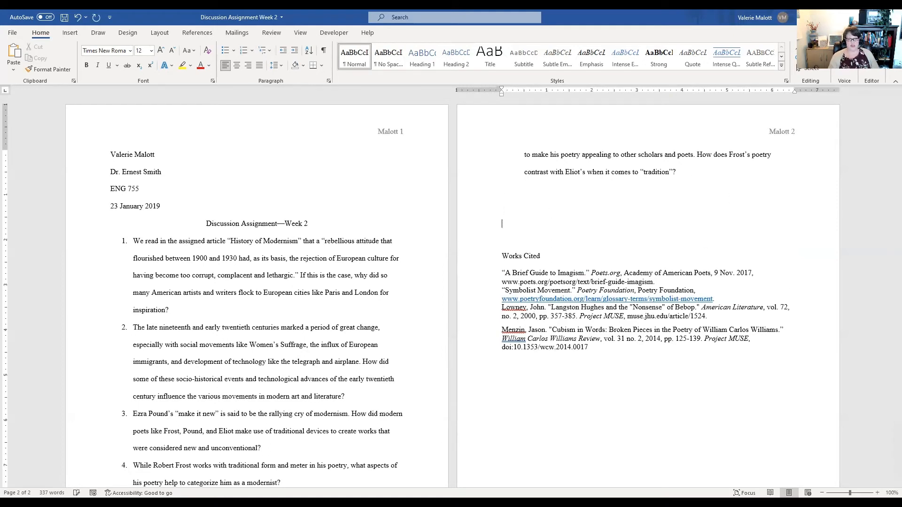
pyautogui.scroll(-5, 598, 220)
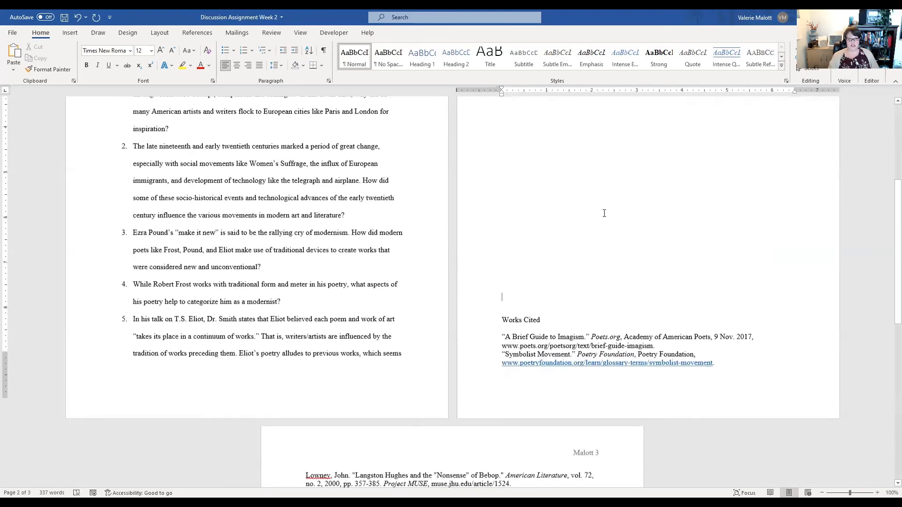
# - Insert blank lines above the Works Cited heading until it moves to the top of the next page
pyautogui.press('Return')
pyautogui.press('Return')
pyautogui.press('Return')
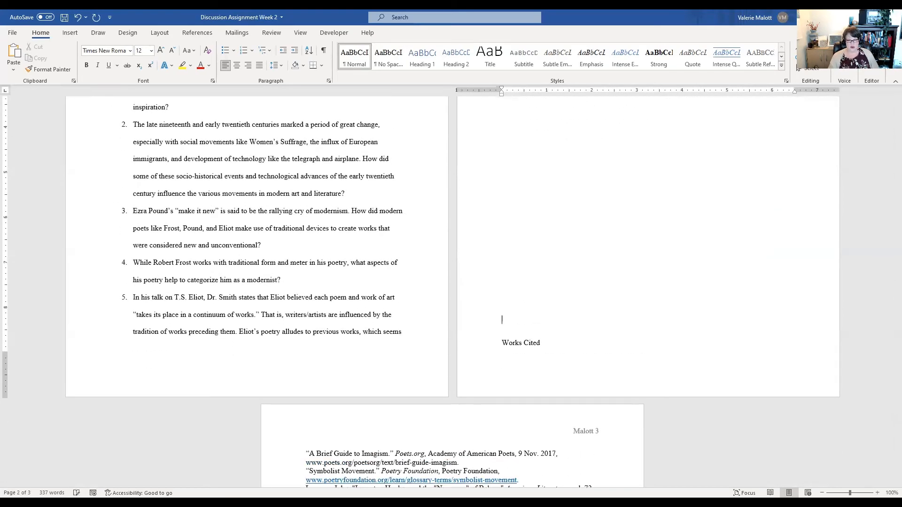
pyautogui.press('Return')
# - Center the Works Cited heading
pyautogui.scroll(-7, 501, 227)
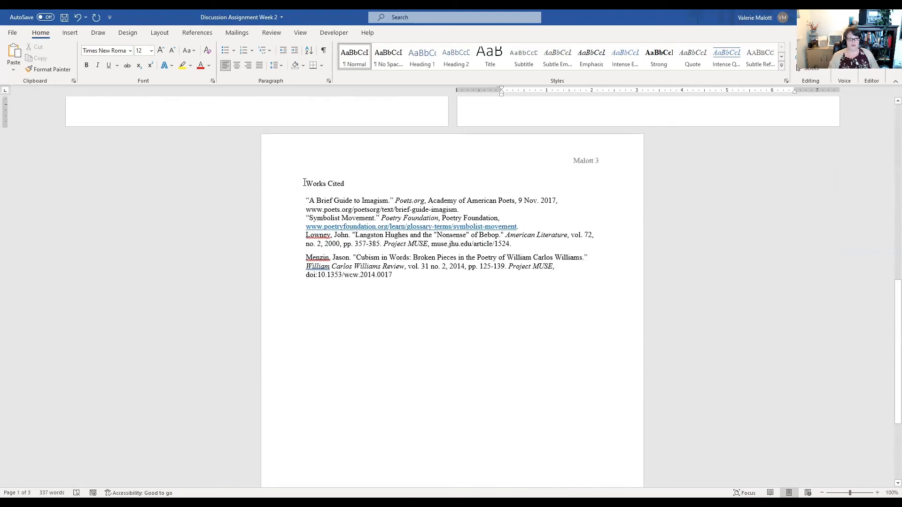
pyautogui.click(307, 183)
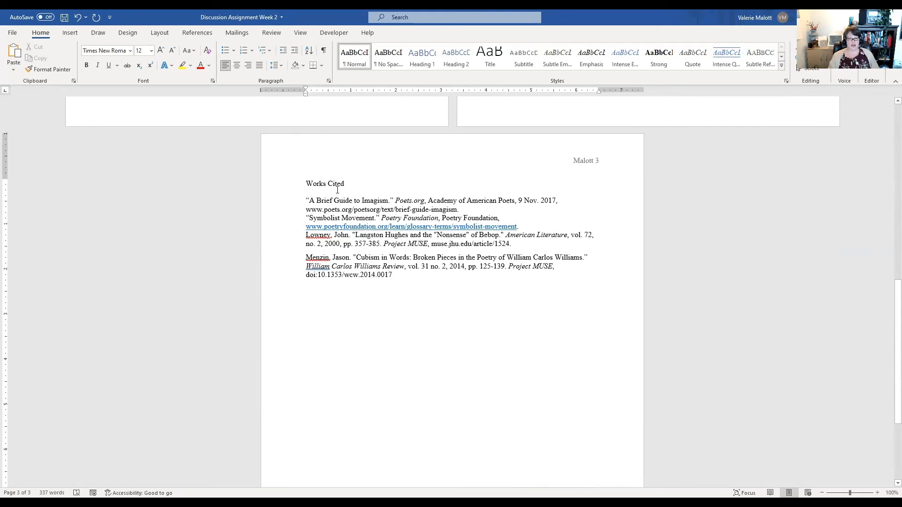
pyautogui.click(237, 66)
pyautogui.click(564, 210)
# - Set the Works Cited entries to double line spacing without extra space between same-style paragraphs
pyautogui.moveTo(403, 275); pyautogui.dragTo(306, 199)
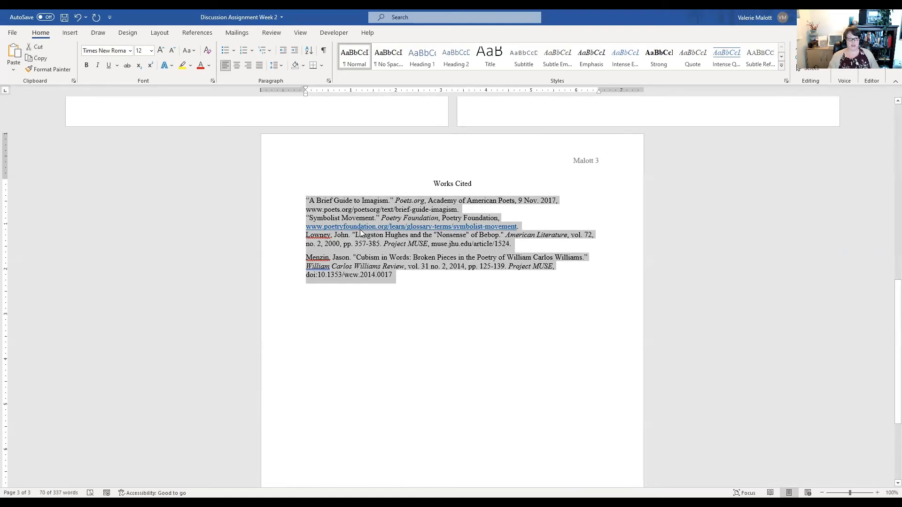
pyautogui.click(329, 80)
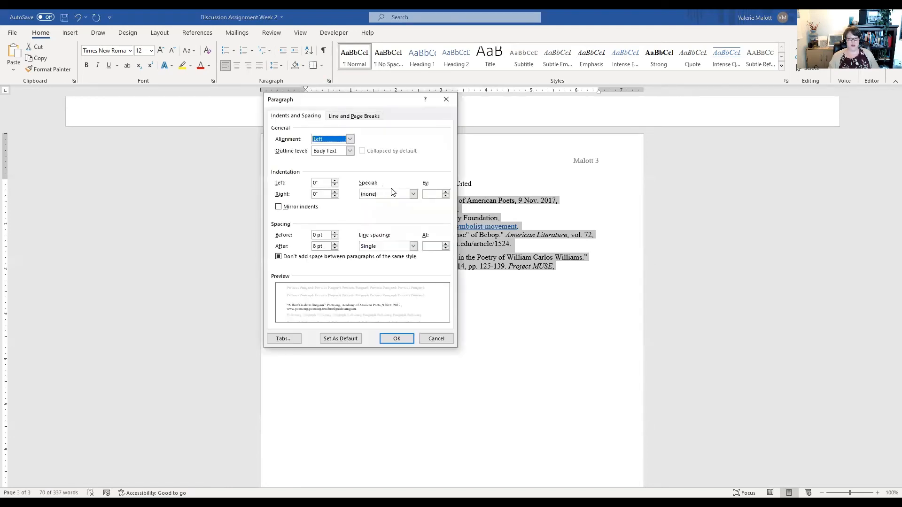
pyautogui.click(413, 246)
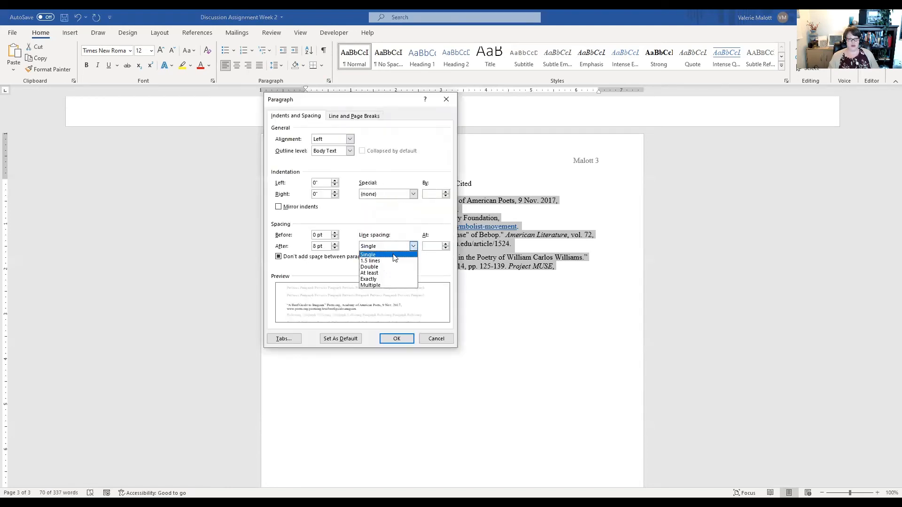
pyautogui.click(278, 256)
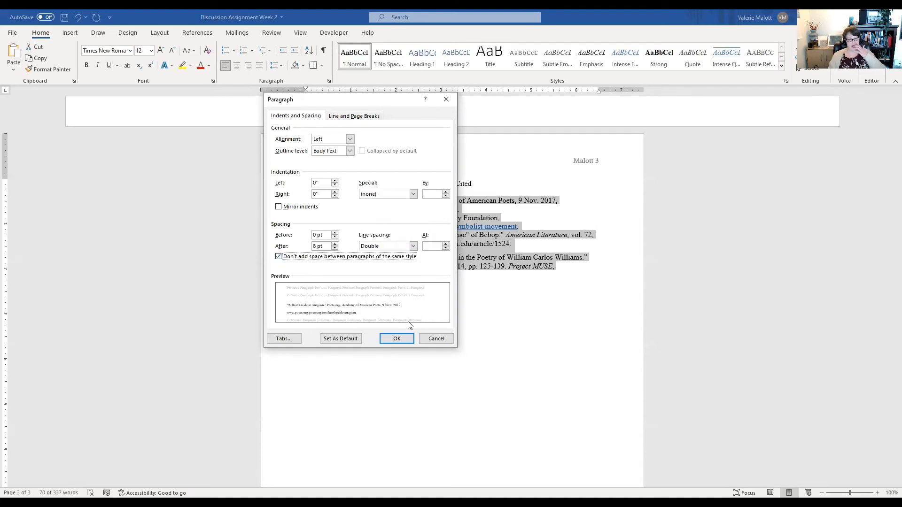
pyautogui.click(406, 340)
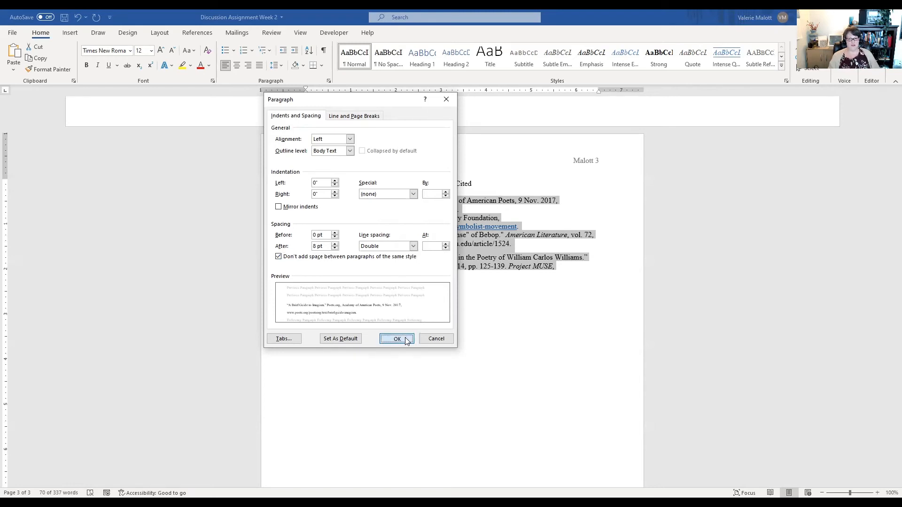
pyautogui.click(444, 220)
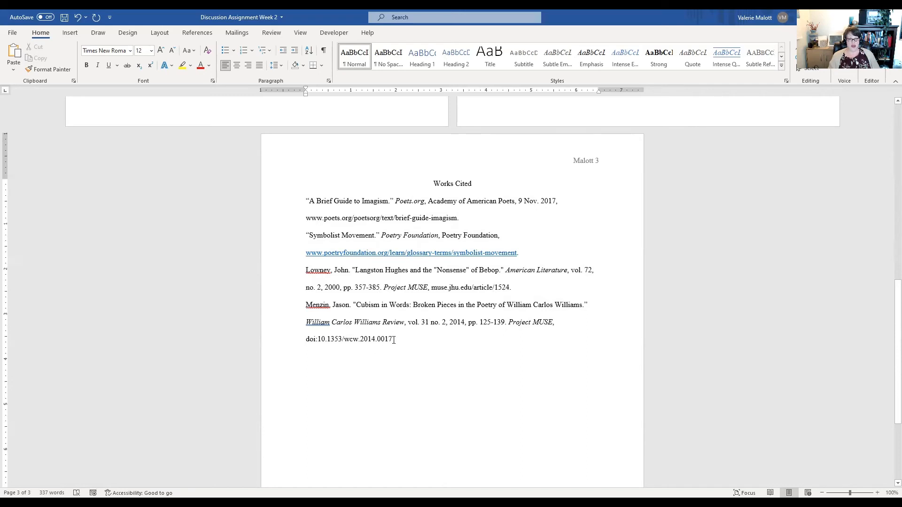
# - Apply a 0.5" hanging indent to all Works Cited entries
pyautogui.moveTo(396, 335); pyautogui.dragTo(303, 204)
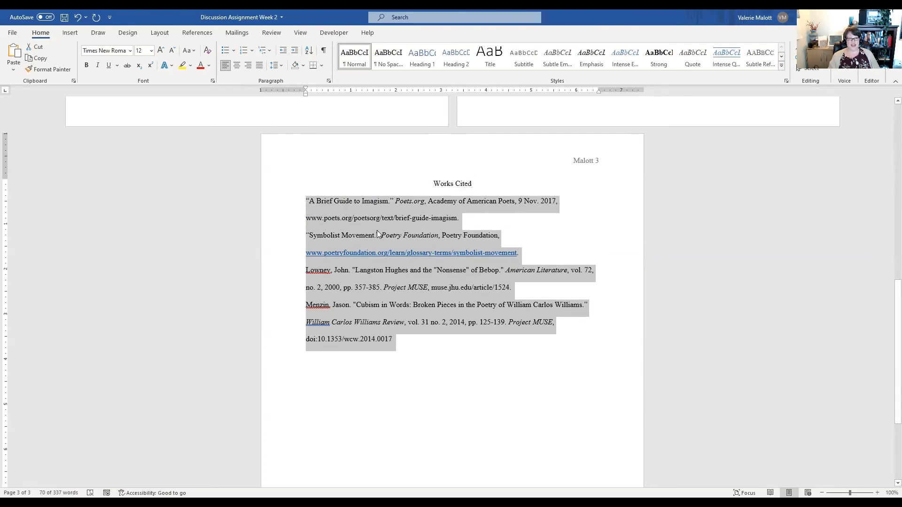
pyautogui.click(329, 81)
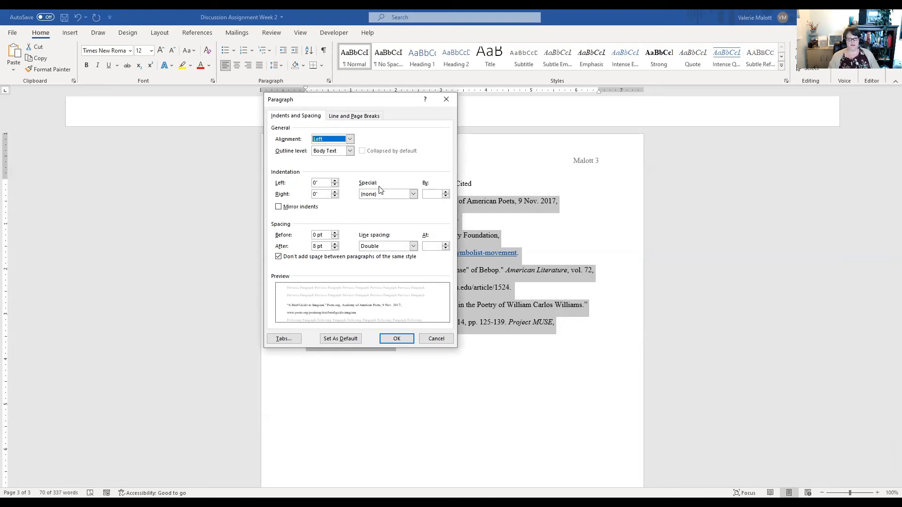
pyautogui.click(413, 195)
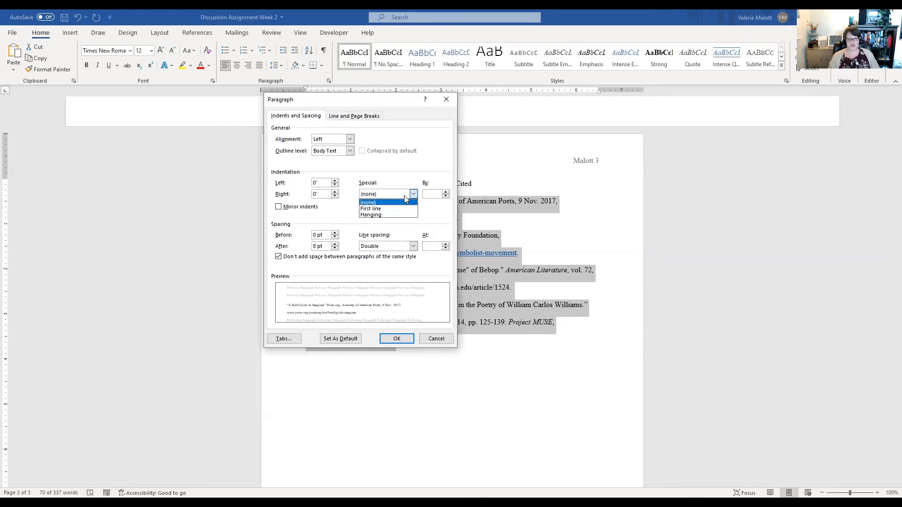
pyautogui.click(371, 215)
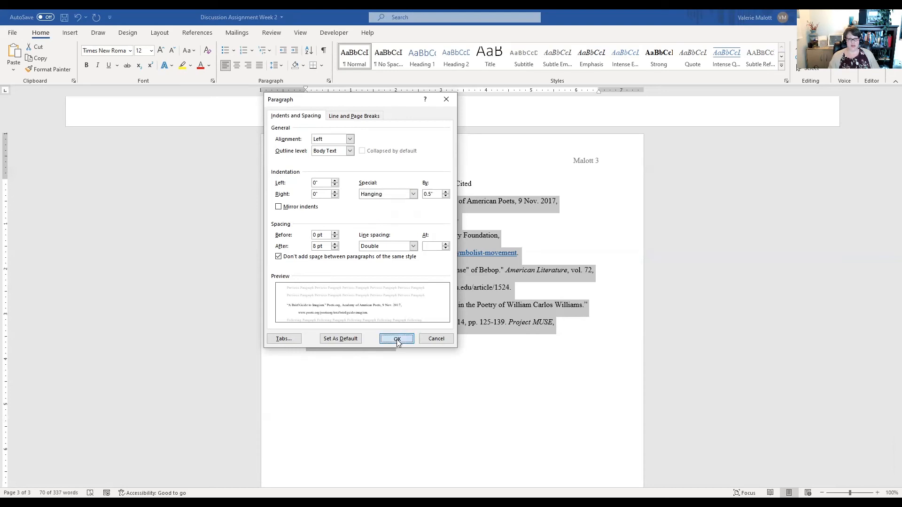
pyautogui.click(395, 339)
pyautogui.click(556, 373)
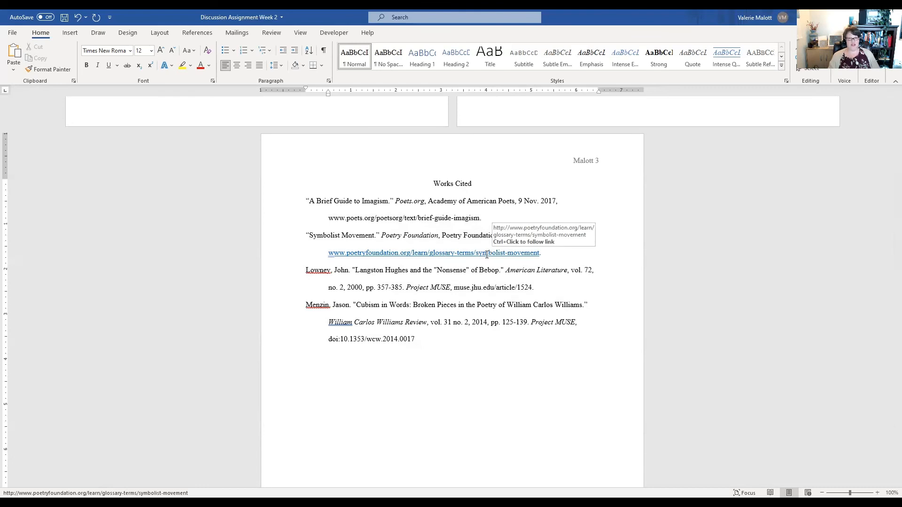
# - Remove the hyperlink from the Poetry Foundation URL in the second entry
pyautogui.click(540, 254)
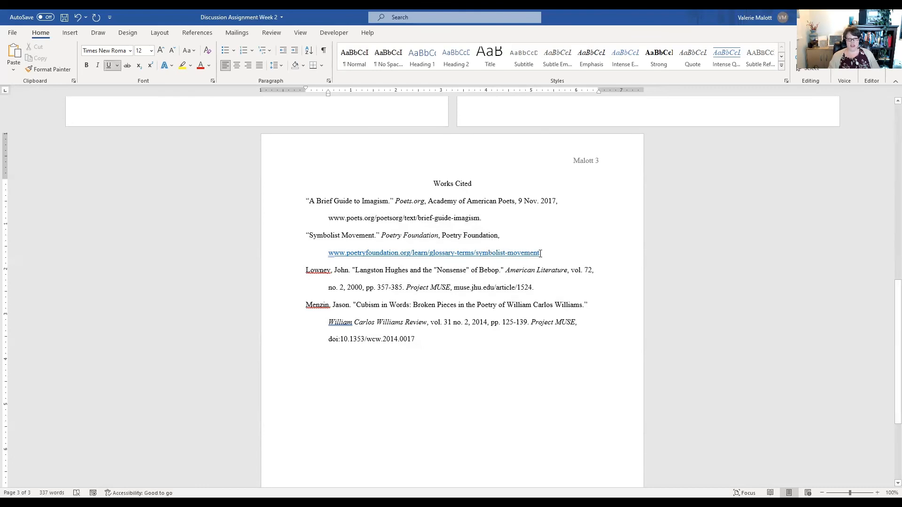
pyautogui.moveTo(540, 253); pyautogui.dragTo(322, 250)
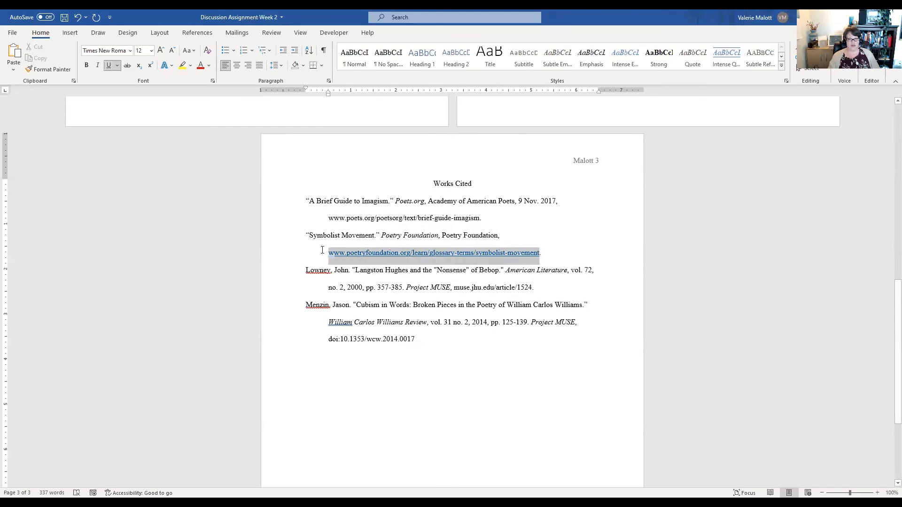
pyautogui.rightClick(456, 258)
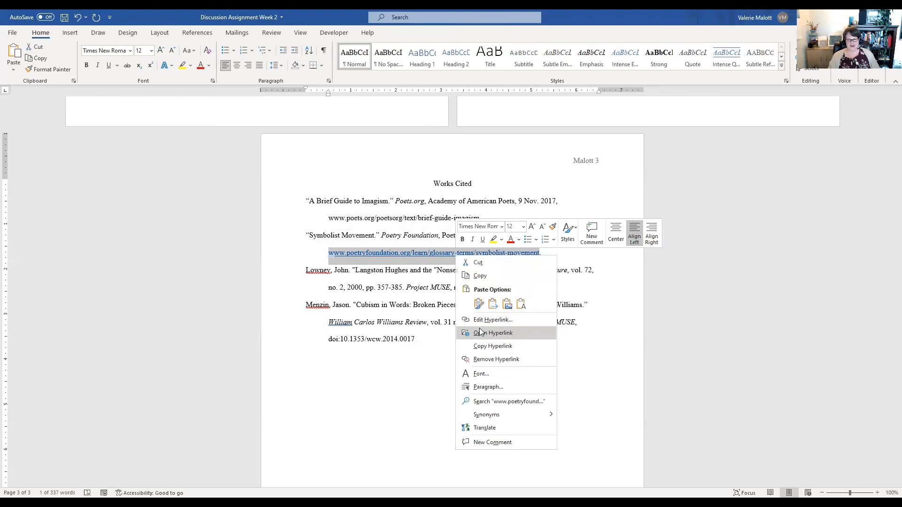
pyautogui.click(478, 359)
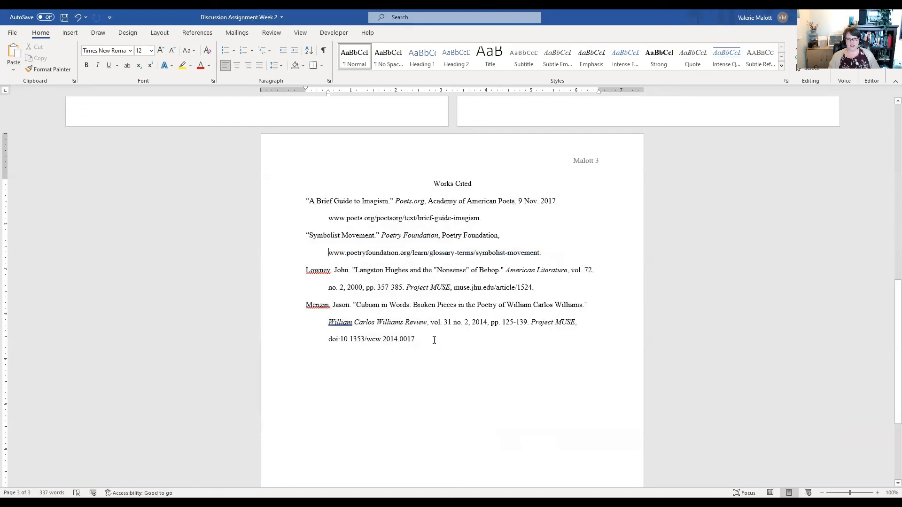
pyautogui.click(543, 252)
pyautogui.press('Return')
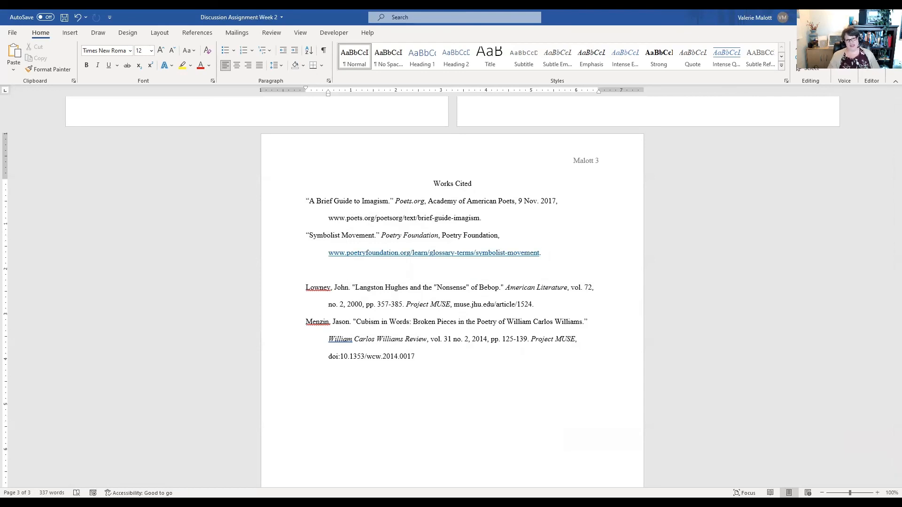
pyautogui.hotkey('ctrl', 'z')
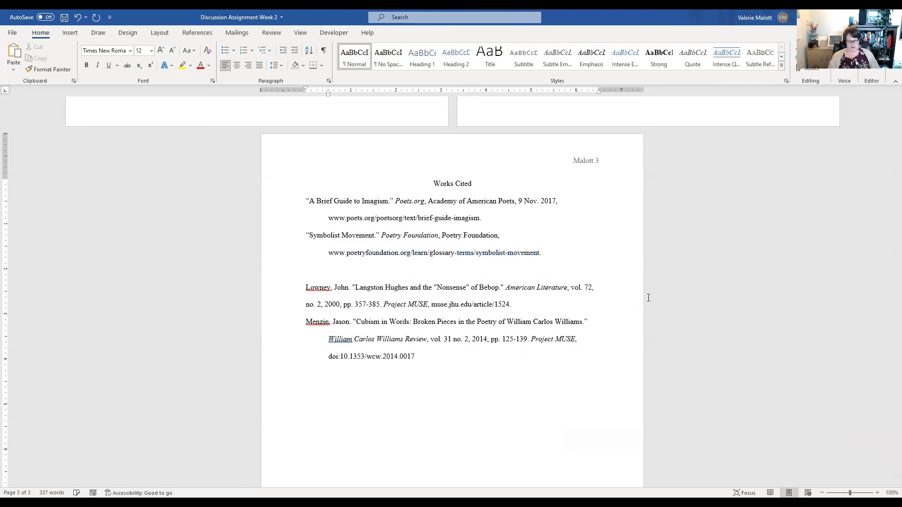
pyautogui.hotkey('ctrl', 'z')
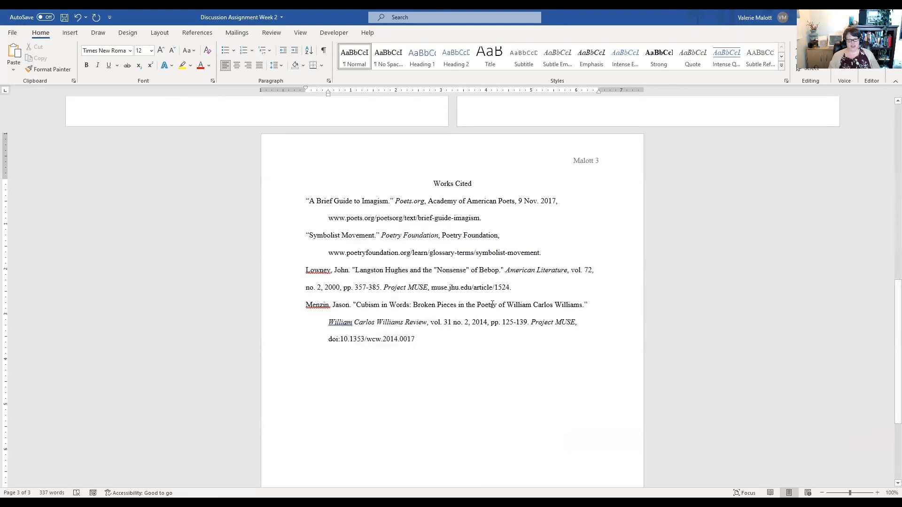
pyautogui.scroll(-2, 471, 323)
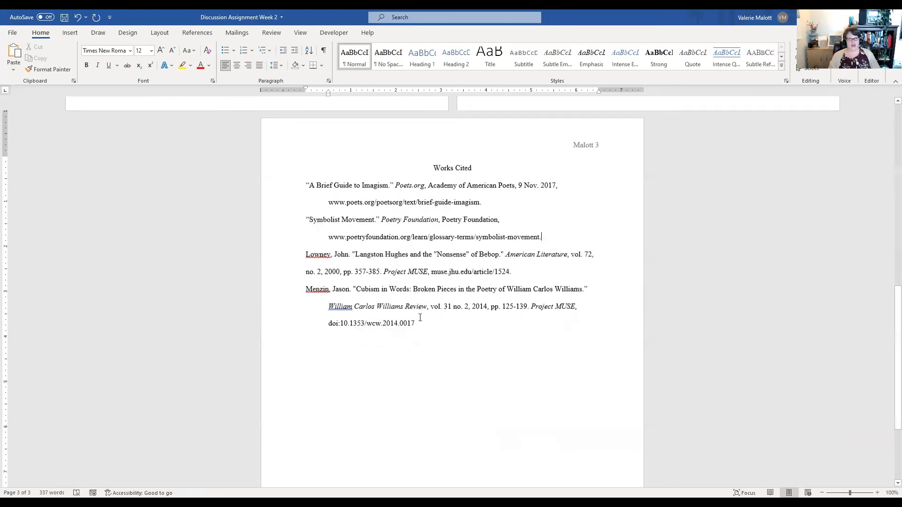
pyautogui.scroll(4, 418, 316)
pyautogui.scroll(10, 479, 296)
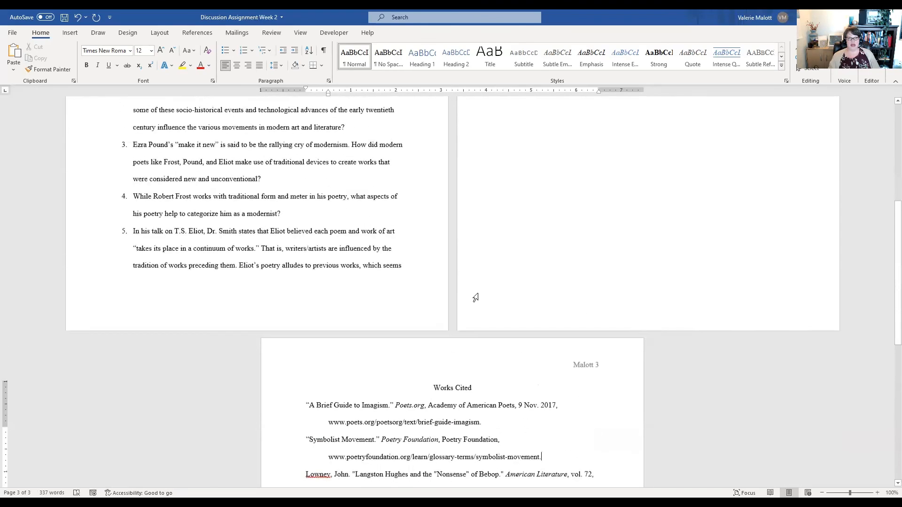